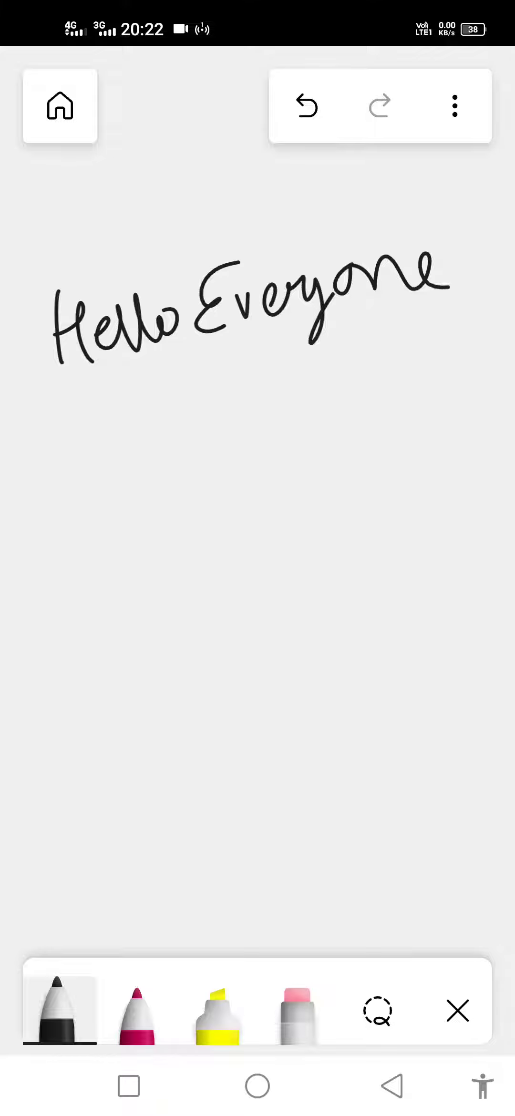
Write a 2, a plus sign and a 3 in black ink beneath the greeting
mouse_move(128, 440)
left_mouse_down()
mouse_move(107, 442)
mouse_move(118, 489)
mouse_move(172, 514)
left_mouse_up()
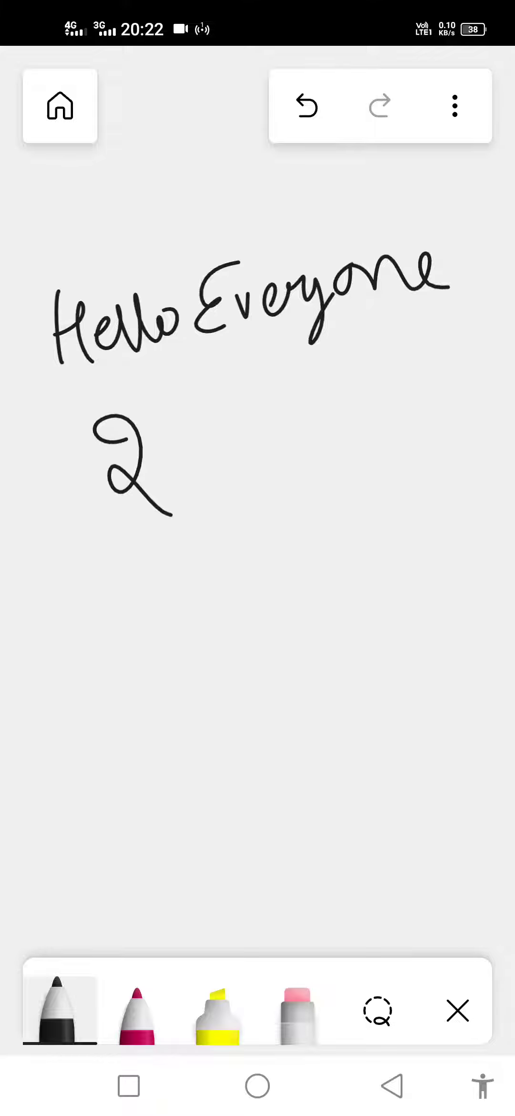
left_click_drag(211, 401, 225, 475)
left_click_drag(185, 441, 246, 416)
left_click_drag(280, 387, 307, 467)
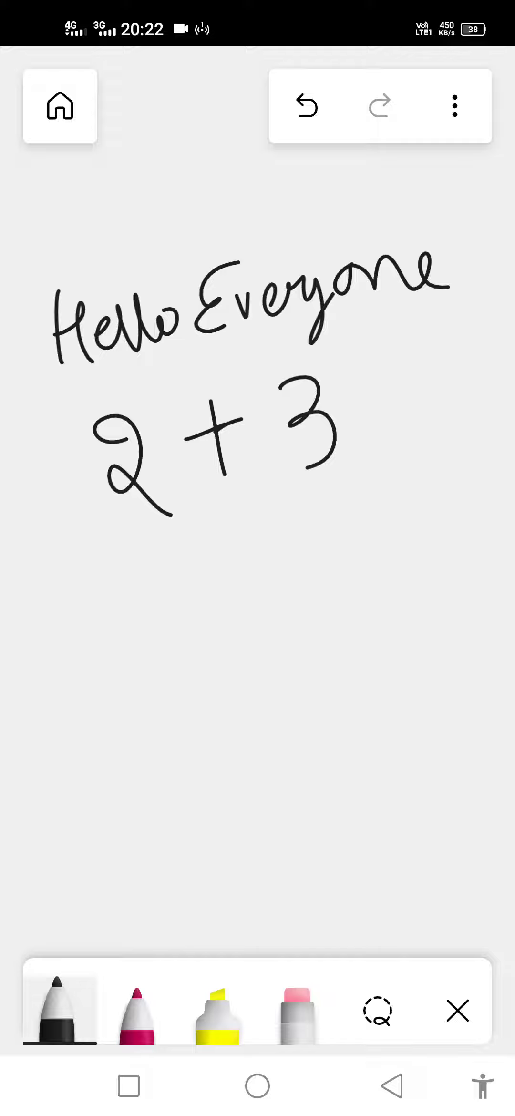
Draw two tally marks on the left and three on the right below '2 + 3'
left_click_drag(98, 556, 105, 640)
left_click_drag(142, 557, 146, 652)
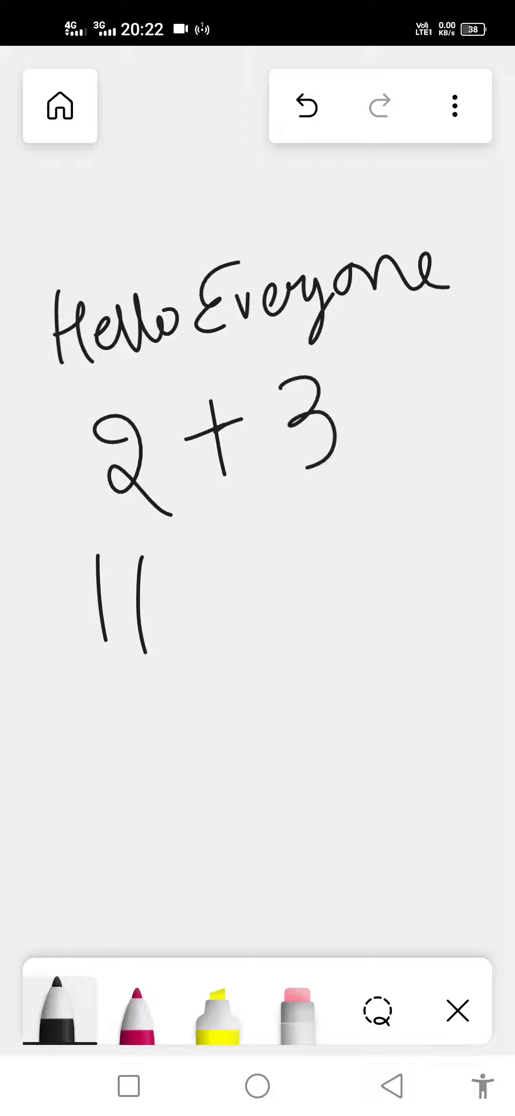
left_click_drag(308, 527, 314, 616)
left_click_drag(347, 528, 349, 596)
left_click_drag(387, 521, 393, 600)
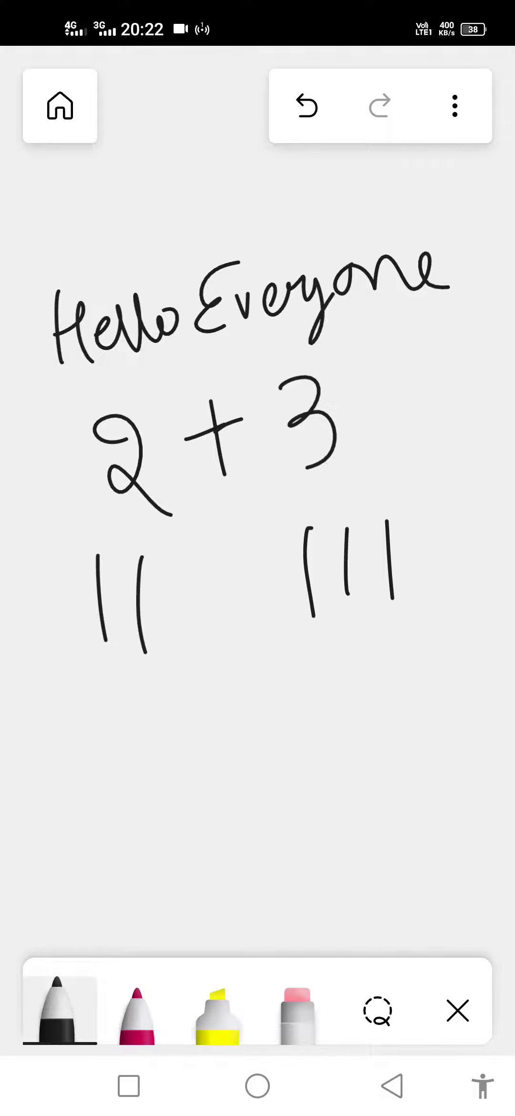
Slash through both tally groups and write a circled 5 beneath them
mouse_move(64, 630)
left_mouse_down()
mouse_move(120, 570)
mouse_move(171, 561)
left_mouse_up()
left_click(119, 634)
mouse_move(272, 608)
left_mouse_down()
mouse_move(332, 540)
mouse_move(352, 540)
mouse_move(377, 520)
left_mouse_up()
left_click_drag(361, 590, 446, 498)
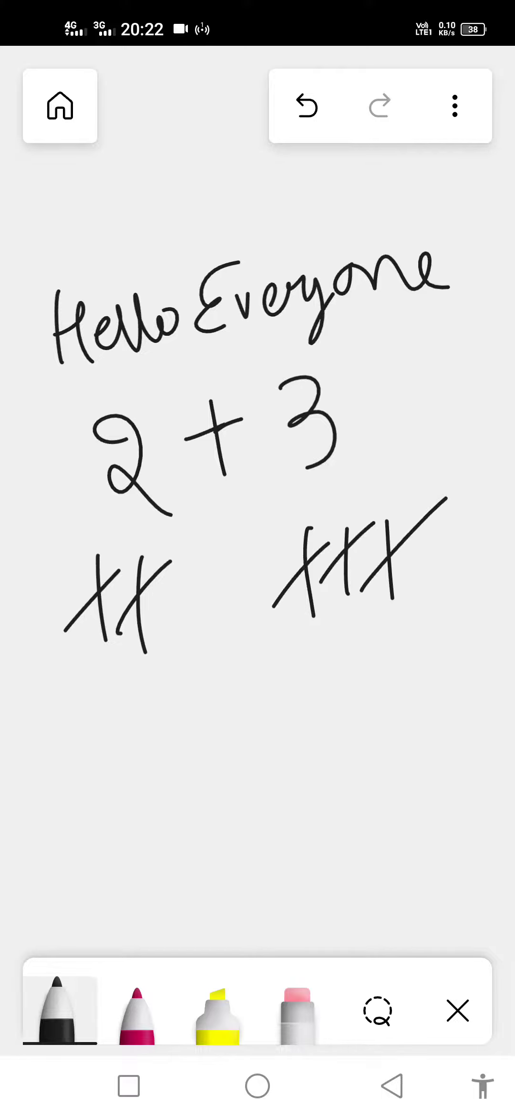
mouse_move(287, 658)
left_mouse_down()
mouse_move(219, 671)
mouse_move(221, 748)
left_mouse_up()
mouse_move(266, 624)
left_mouse_down()
mouse_move(222, 635)
mouse_move(259, 770)
mouse_move(262, 617)
left_mouse_up()
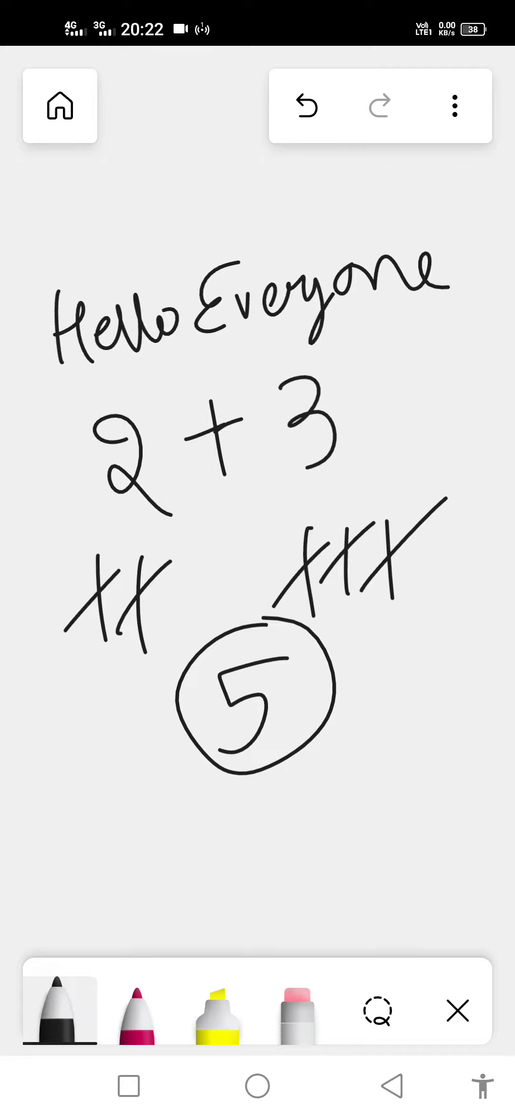
Lasso-select all the ink on the board as one group
left_click(378, 1012)
mouse_move(90, 240)
left_mouse_down()
mouse_move(56, 652)
mouse_move(430, 699)
mouse_move(476, 262)
mouse_move(95, 246)
mouse_move(74, 229)
mouse_move(57, 234)
mouse_move(72, 240)
left_mouse_up()
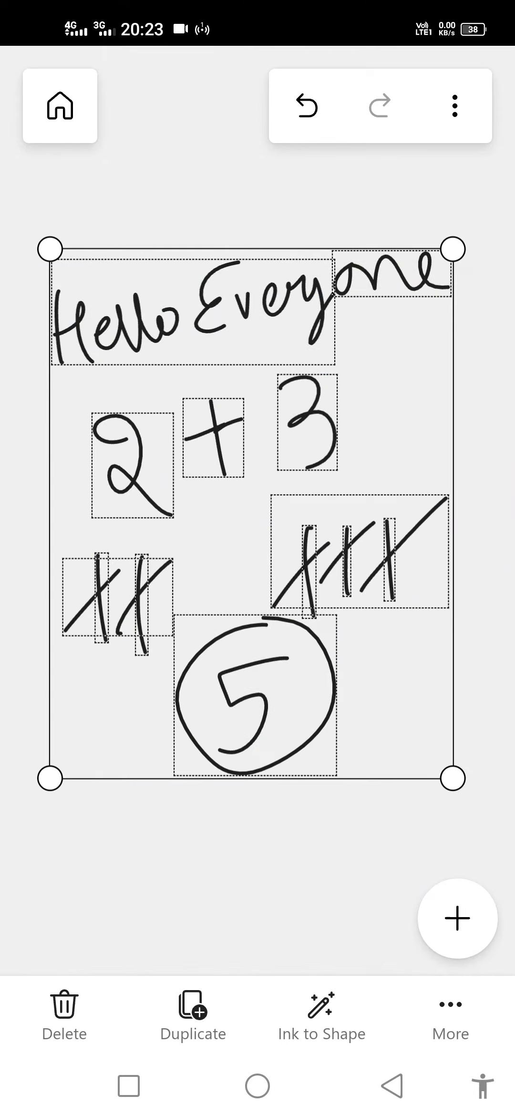